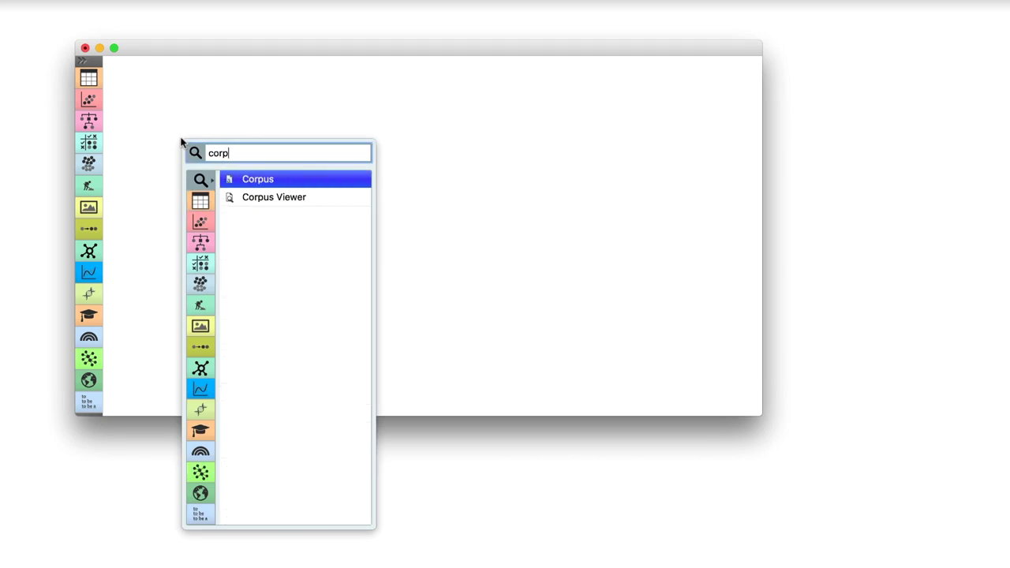
# Step: Add a Corpus widget, check its loaded file, and connect Bag of Words after Preprocess Text
pyautogui.press('Return')
pyautogui.doubleClick(181, 142)
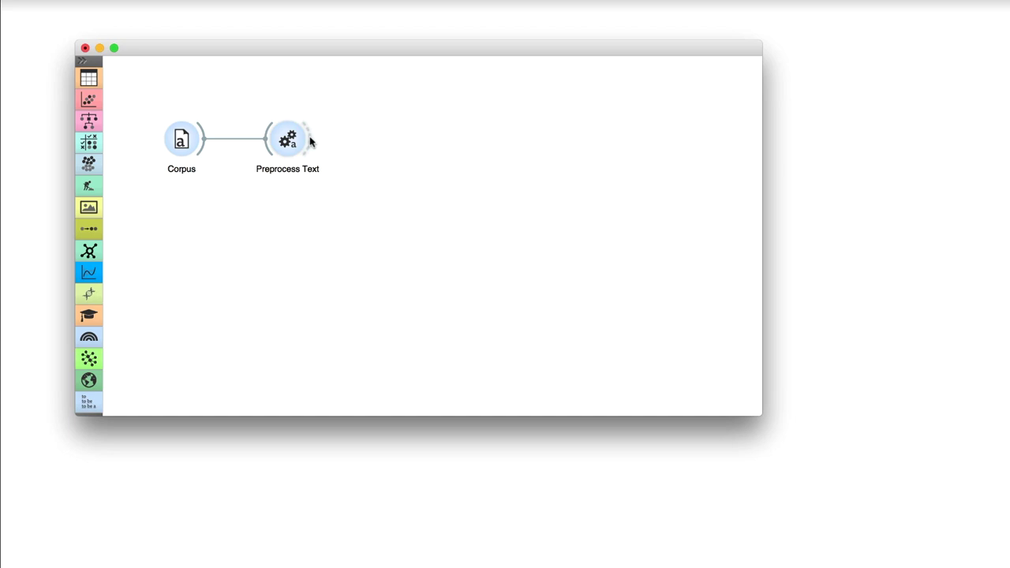
pyautogui.moveTo(310, 140); pyautogui.dragTo(362, 140)
pyautogui.write('bag')
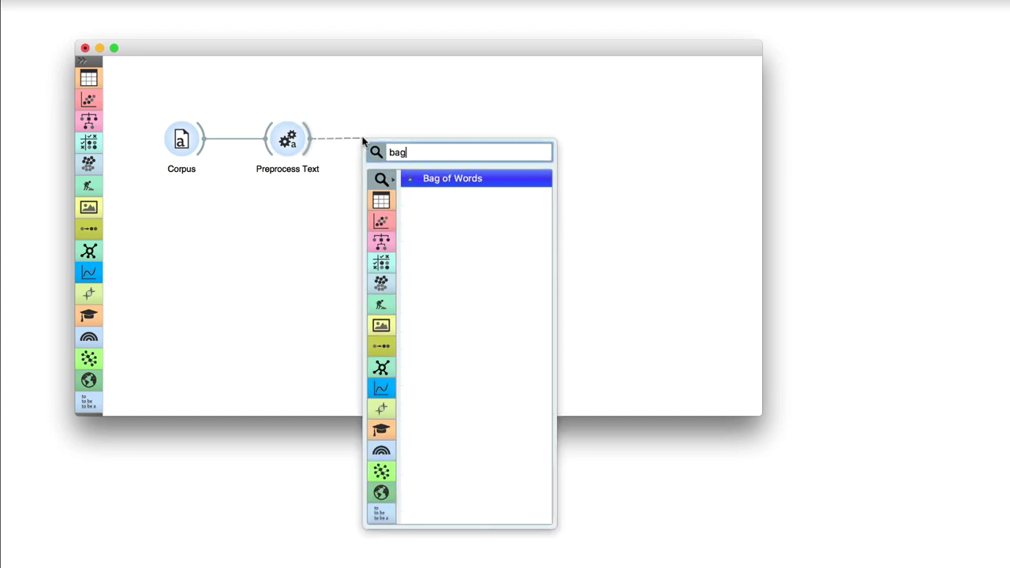
pyautogui.press('Return')
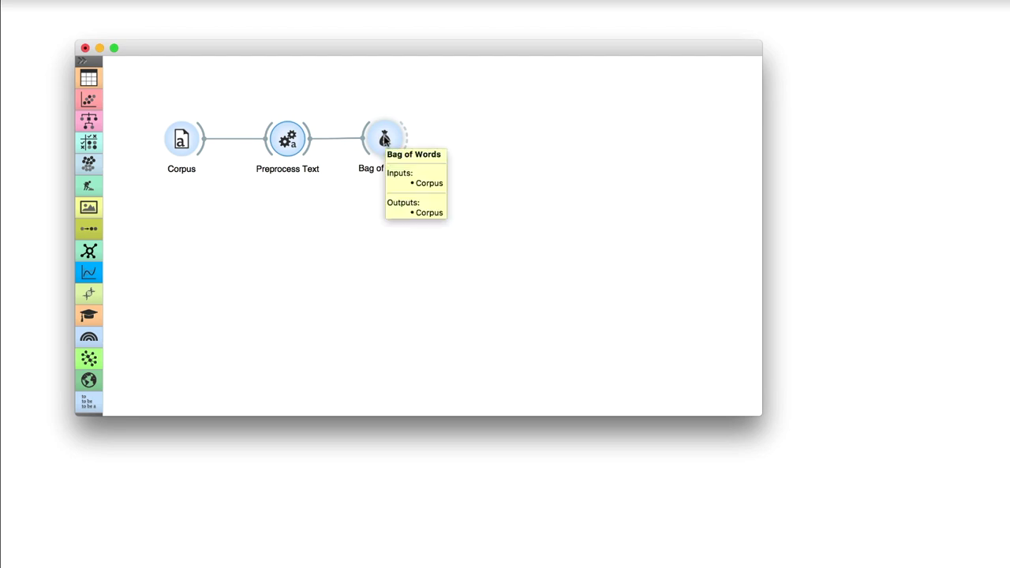
pyautogui.doubleClick(384, 140)
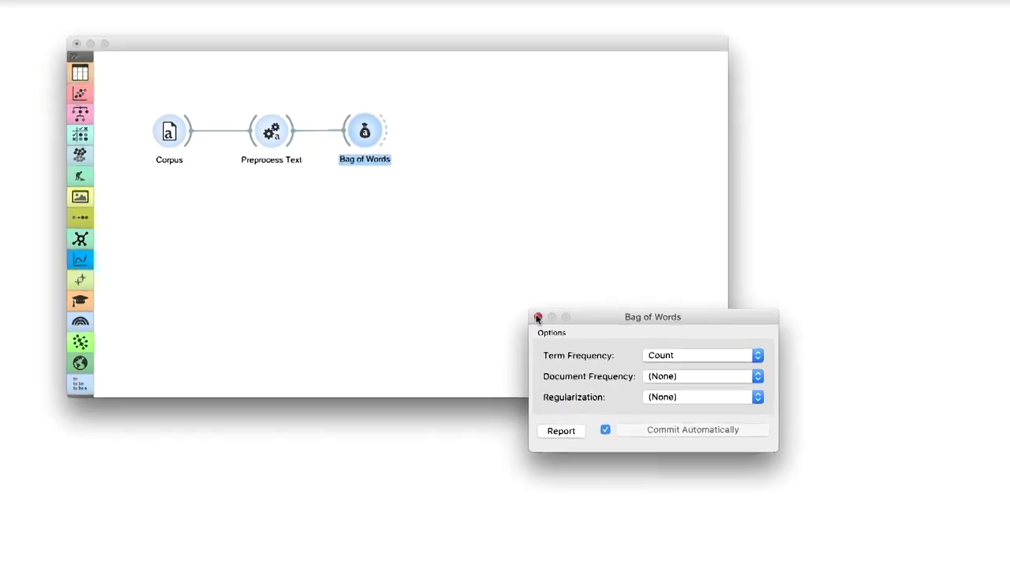
# Step: Connect a Data Table widget after Bag of Words
pyautogui.moveTo(388, 133); pyautogui.dragTo(459, 136)
pyautogui.write('data')
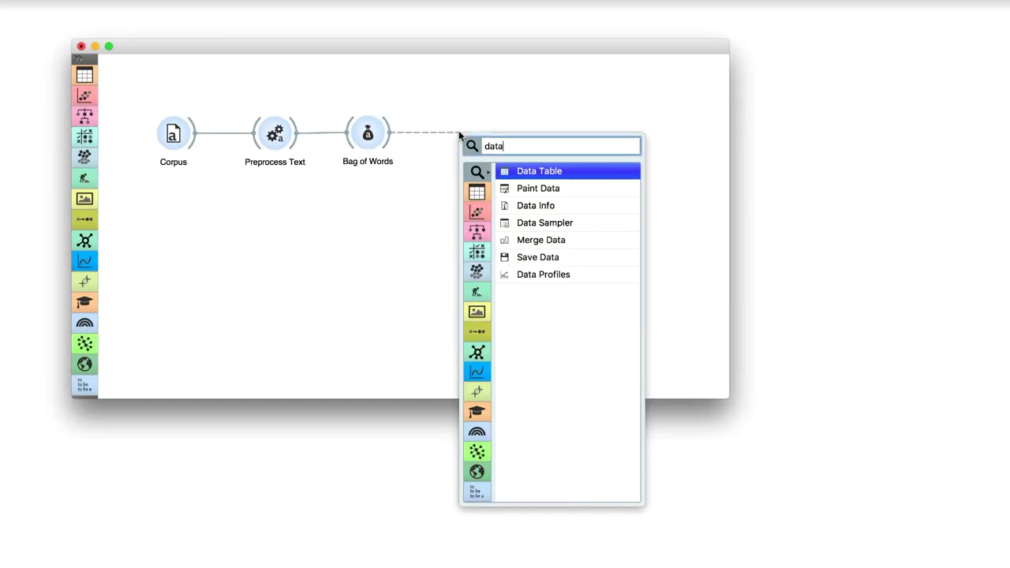
pyautogui.press('Return')
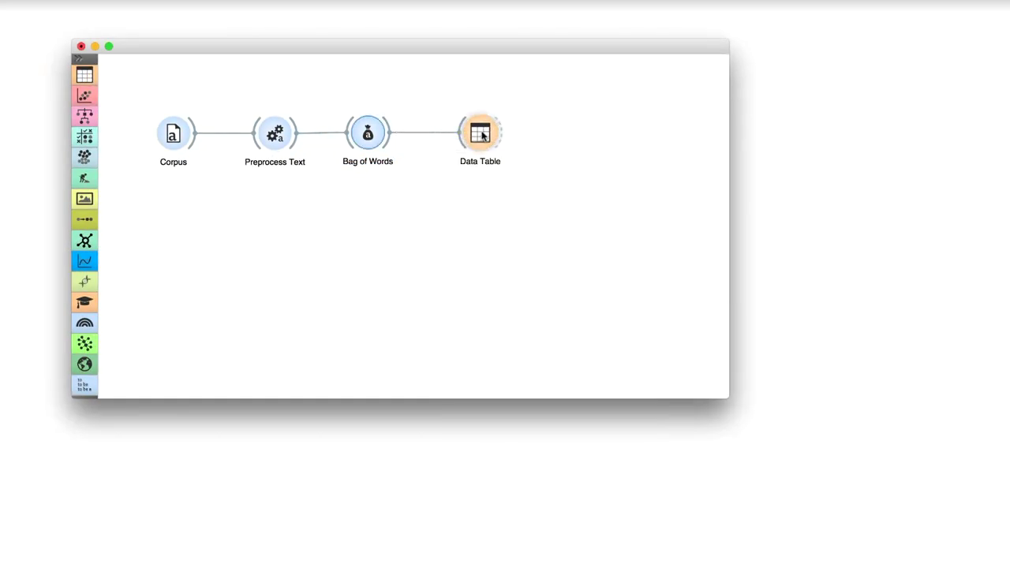
# Step: Inspect the 44 tales' word counts, widening the {...} column and the table window
pyautogui.doubleClick(482, 136)
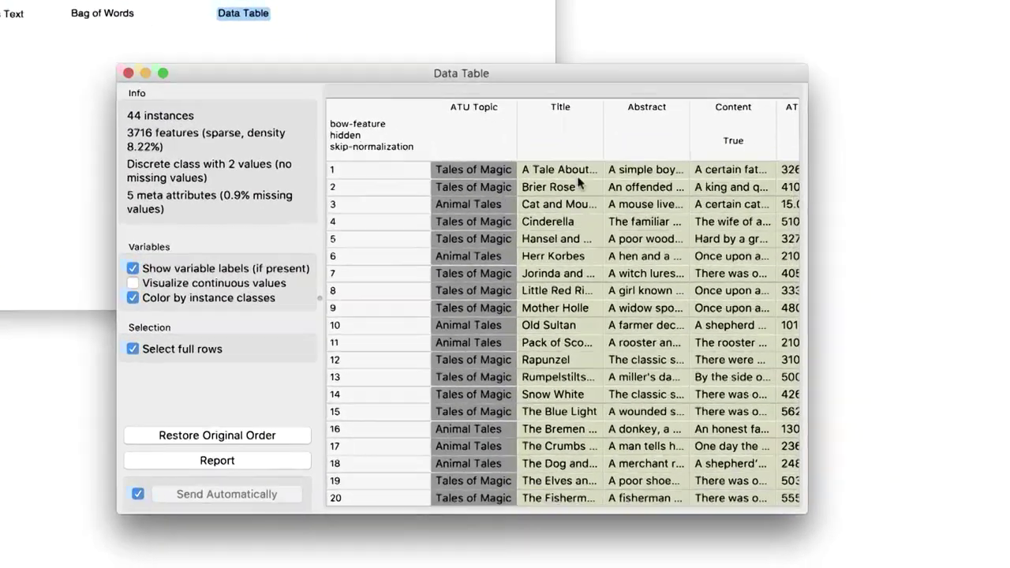
pyautogui.hscroll(5, 663, 167)
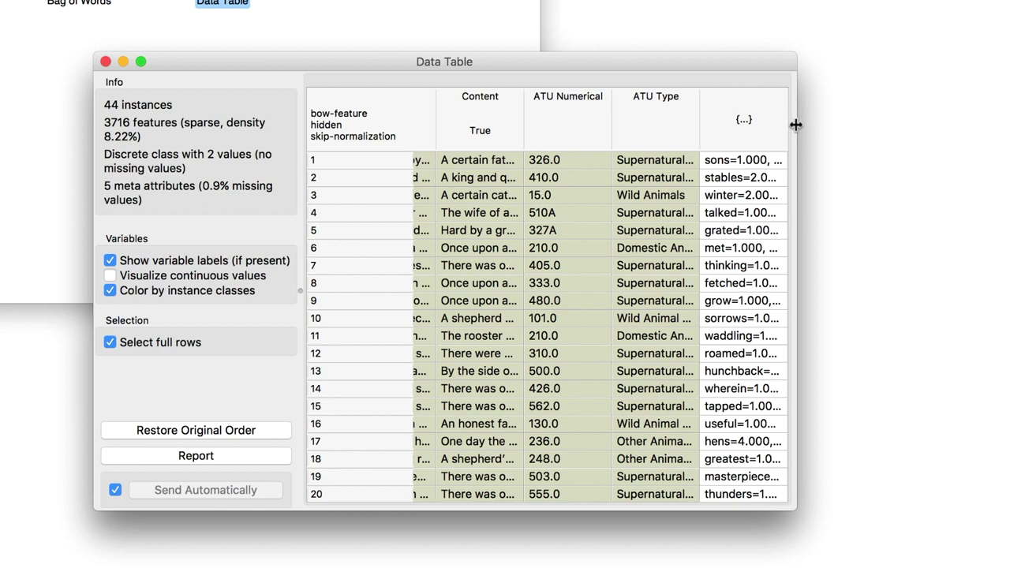
pyautogui.moveTo(787, 123); pyautogui.dragTo(870, 130)
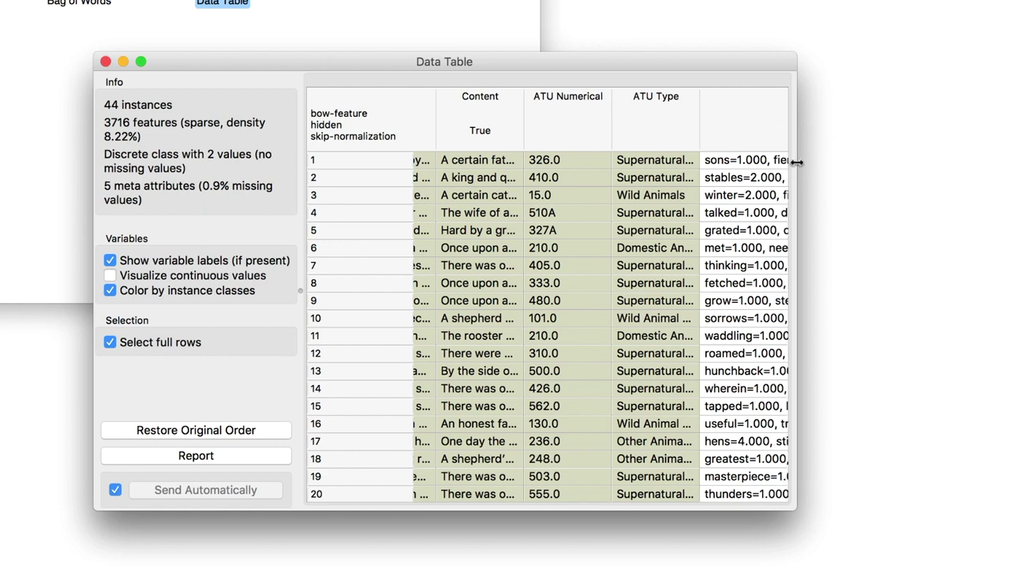
pyautogui.moveTo(796, 162); pyautogui.dragTo(967, 160)
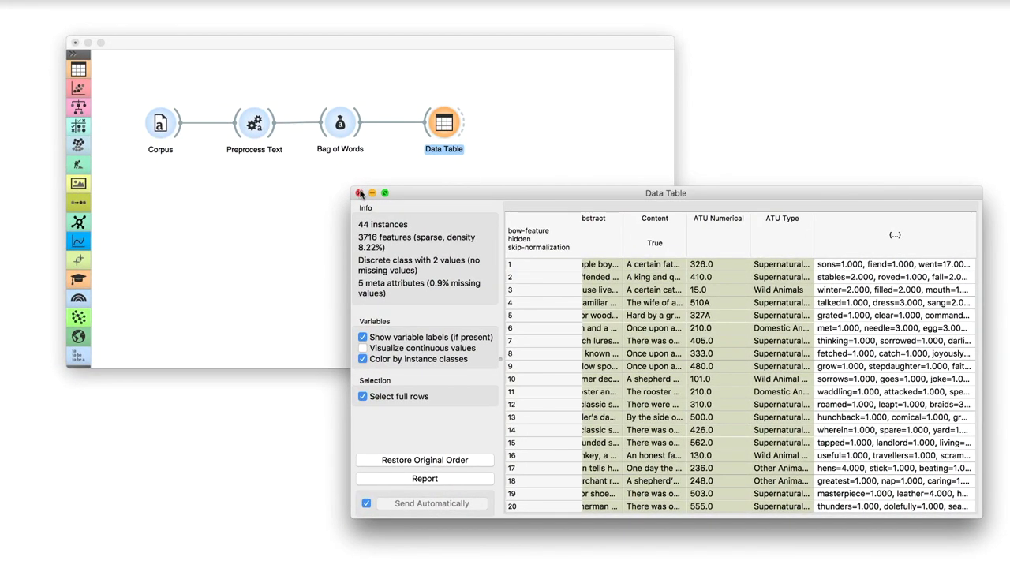
# Step: Move the Data Table node higher and branch a Distances widget off Bag of Words
pyautogui.click(359, 193)
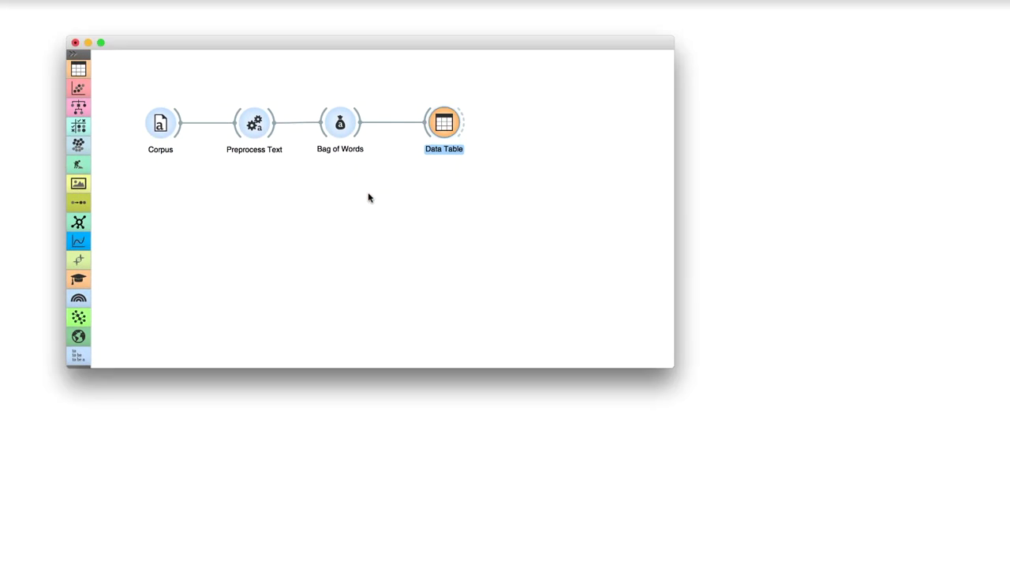
pyautogui.moveTo(445, 132); pyautogui.dragTo(443, 93)
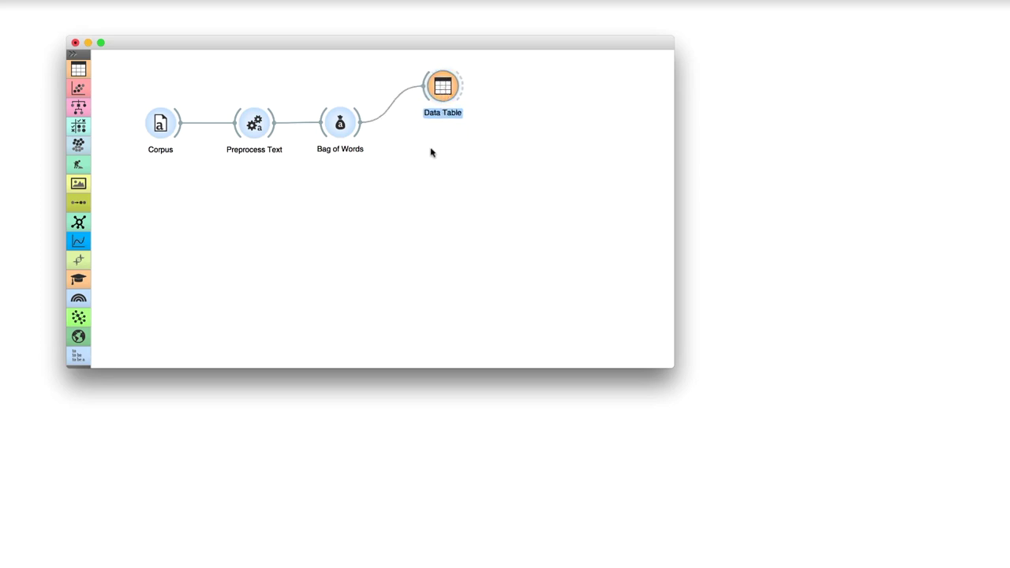
pyautogui.moveTo(357, 134); pyautogui.dragTo(420, 155)
pyautogui.write('dis')
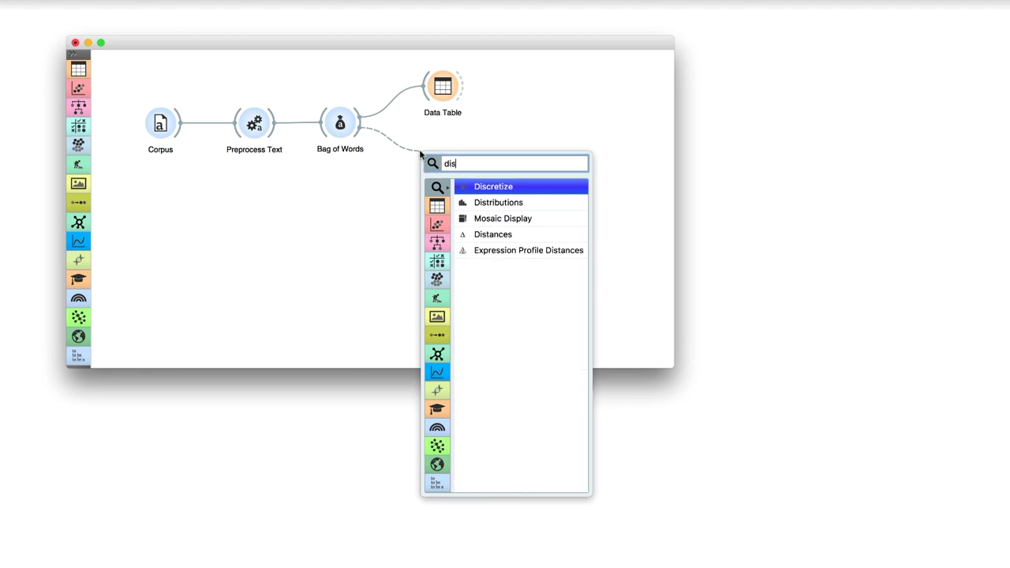
pyautogui.write('ta')
pyautogui.press('Return')
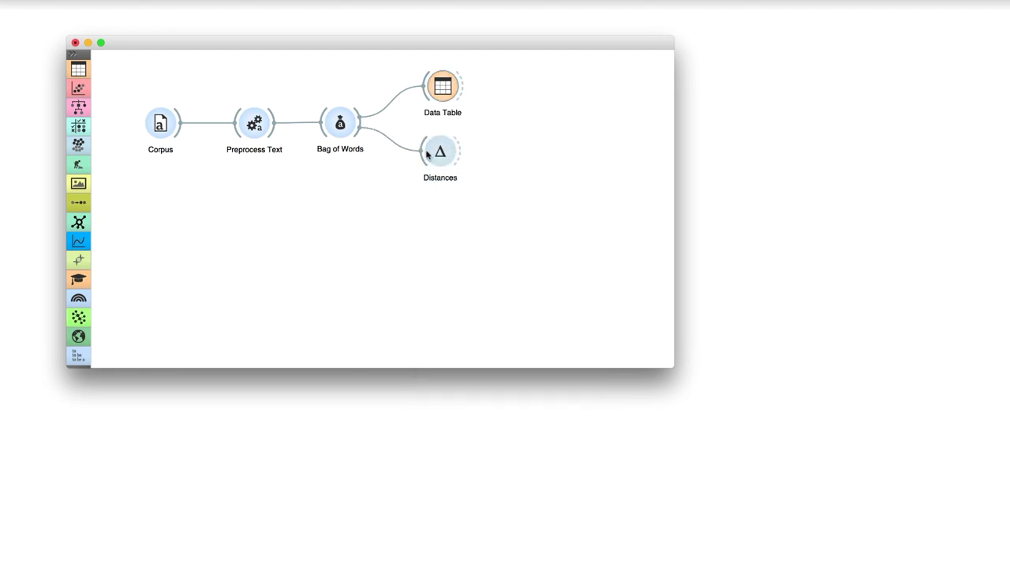
# Step: Set the Distances widget's metric to Cosine
pyautogui.doubleClick(439, 153)
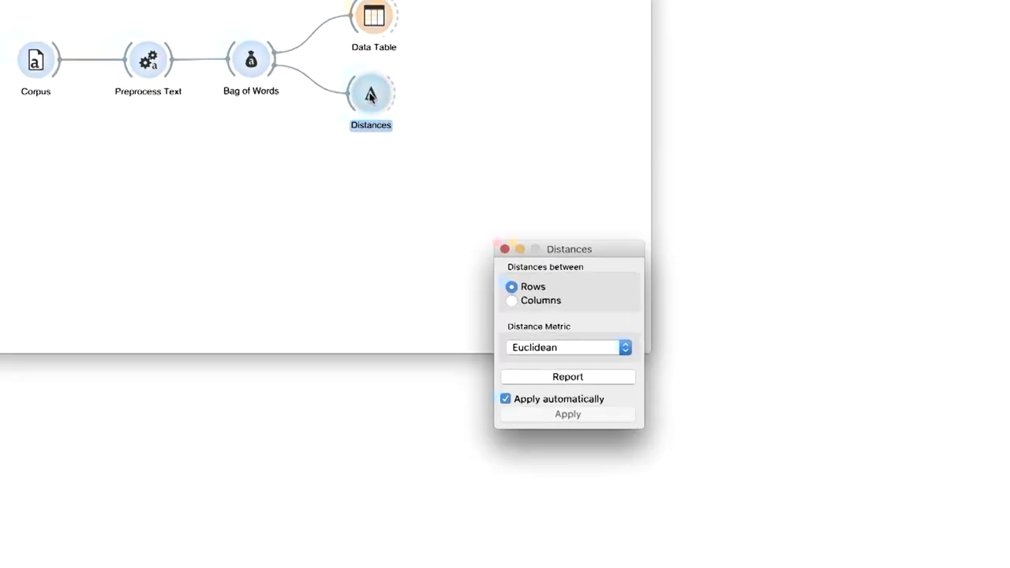
pyautogui.click(552, 313)
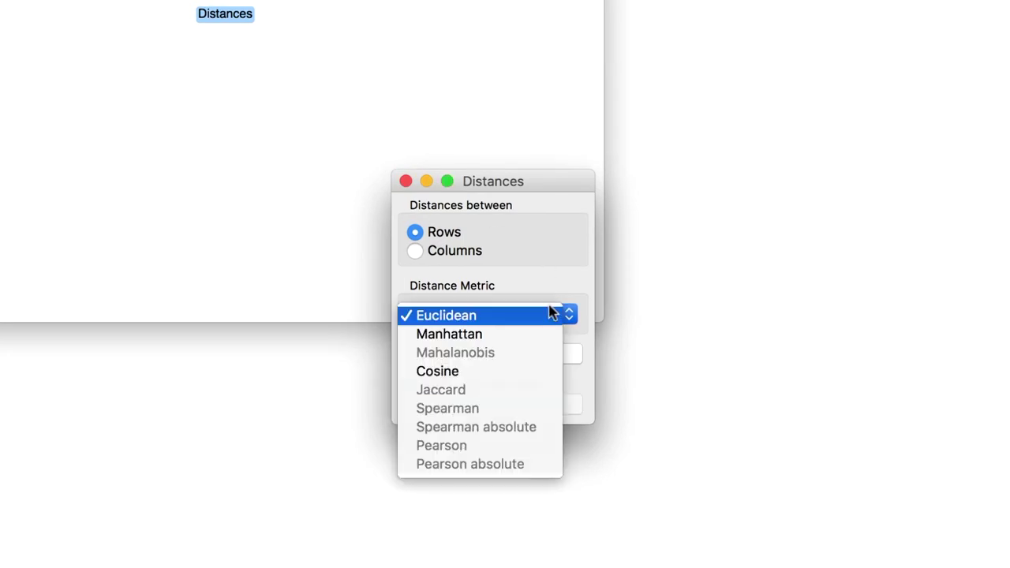
pyautogui.click(467, 372)
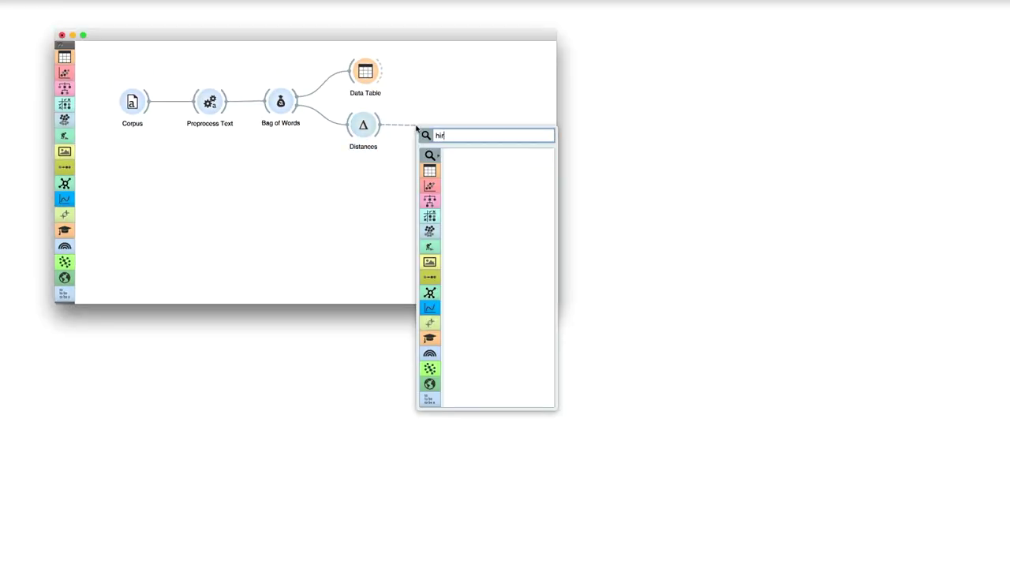
# Step: Add Hierarchical Clustering after Distances and switch its linkage method to Ward
pyautogui.press('Return')
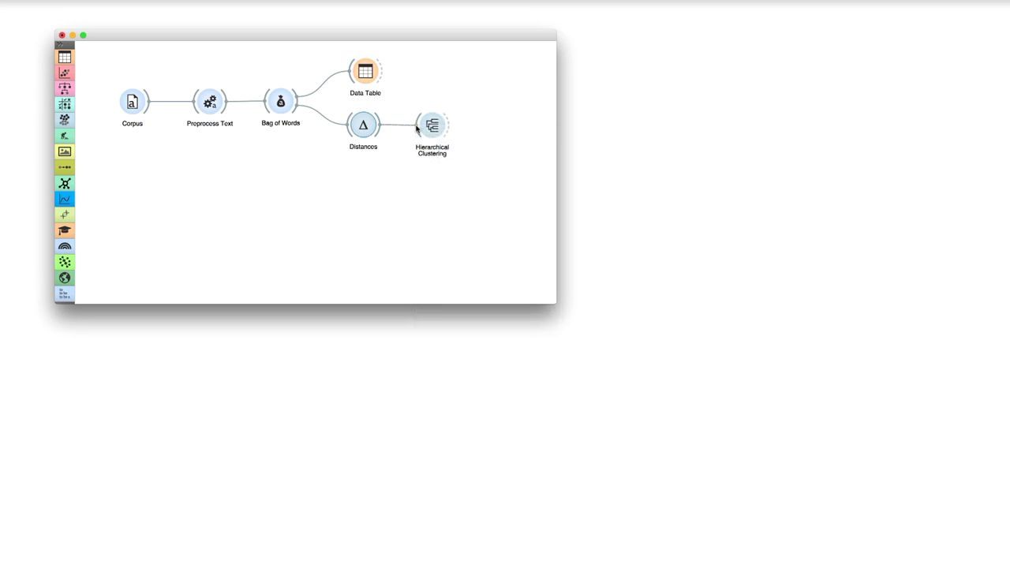
pyautogui.doubleClick(433, 126)
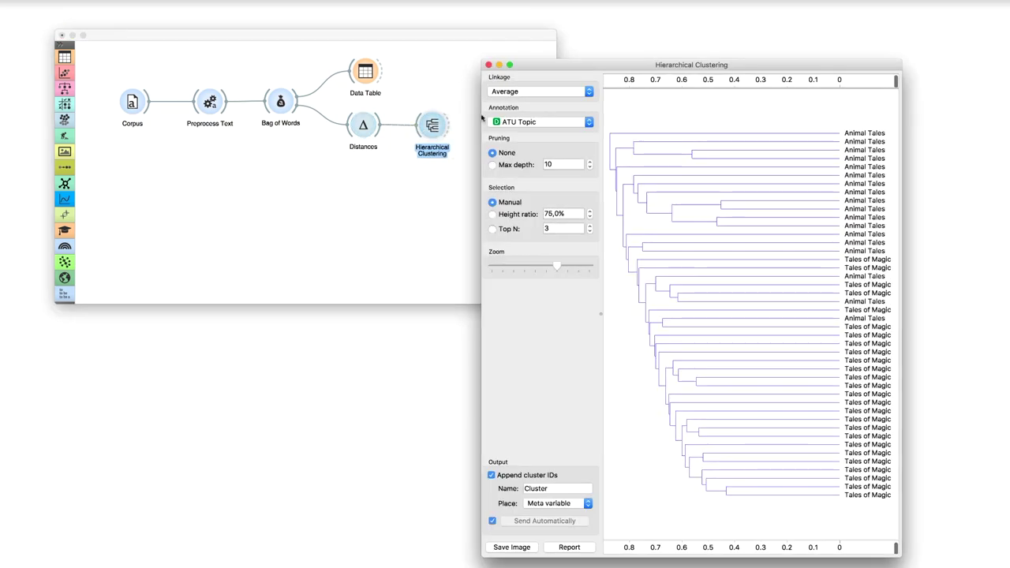
pyautogui.moveTo(595, 67); pyautogui.dragTo(599, 16)
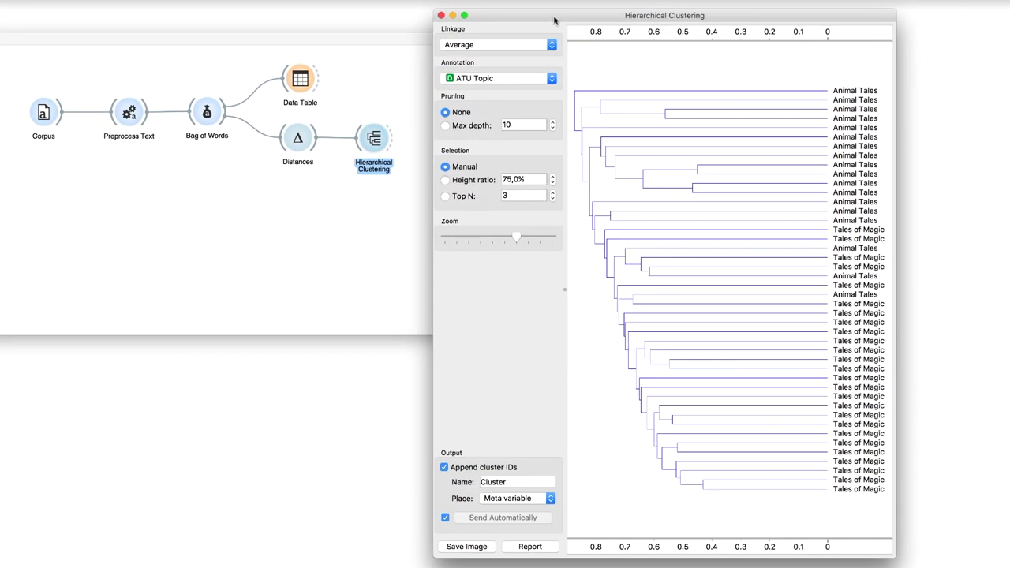
pyautogui.click(516, 45)
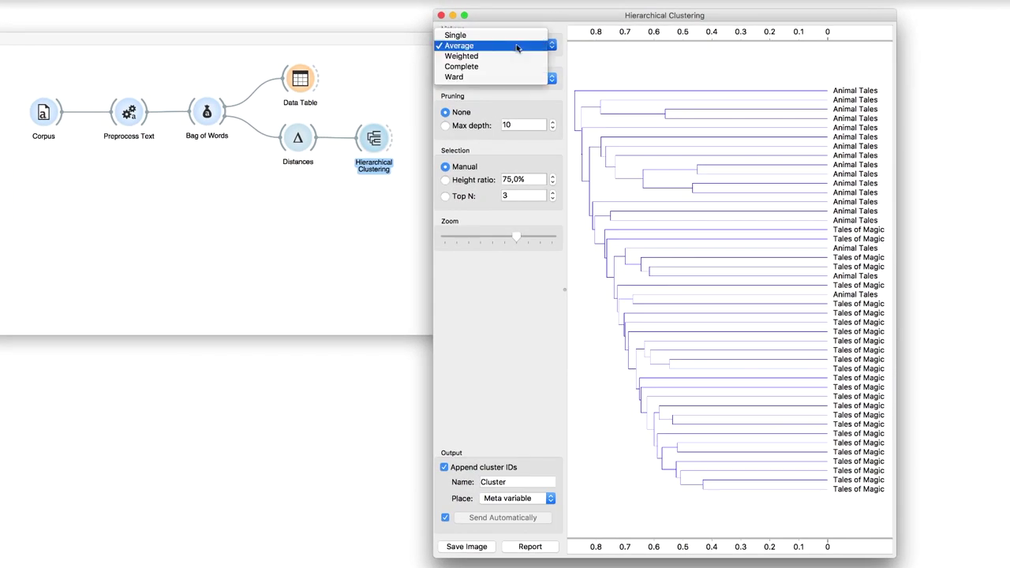
pyautogui.click(468, 77)
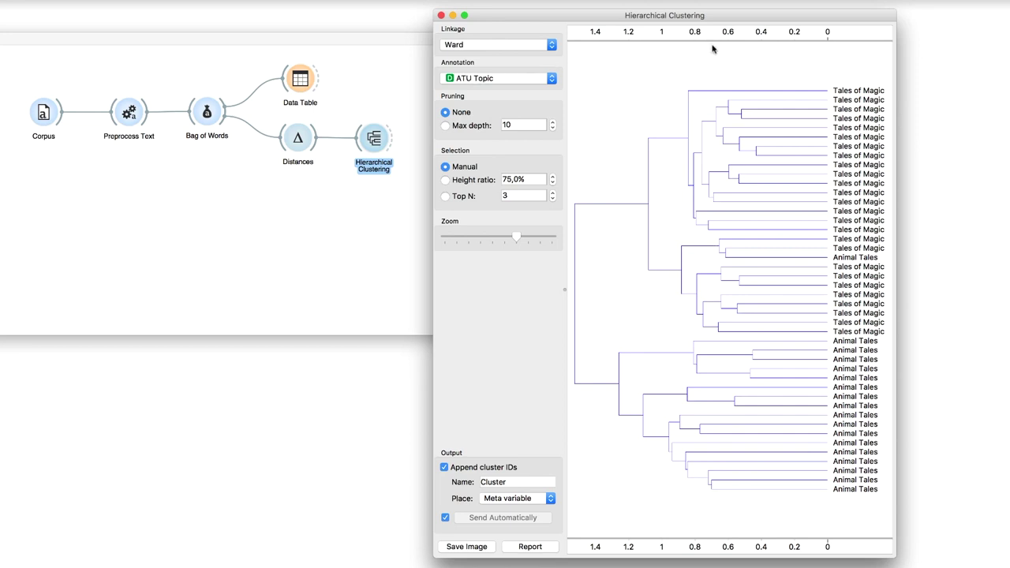
# Step: Drag the dendrogram cut-off left to 86.5% height, producing two coloured clusters
pyautogui.moveTo(711, 33); pyautogui.dragTo(605, 34)
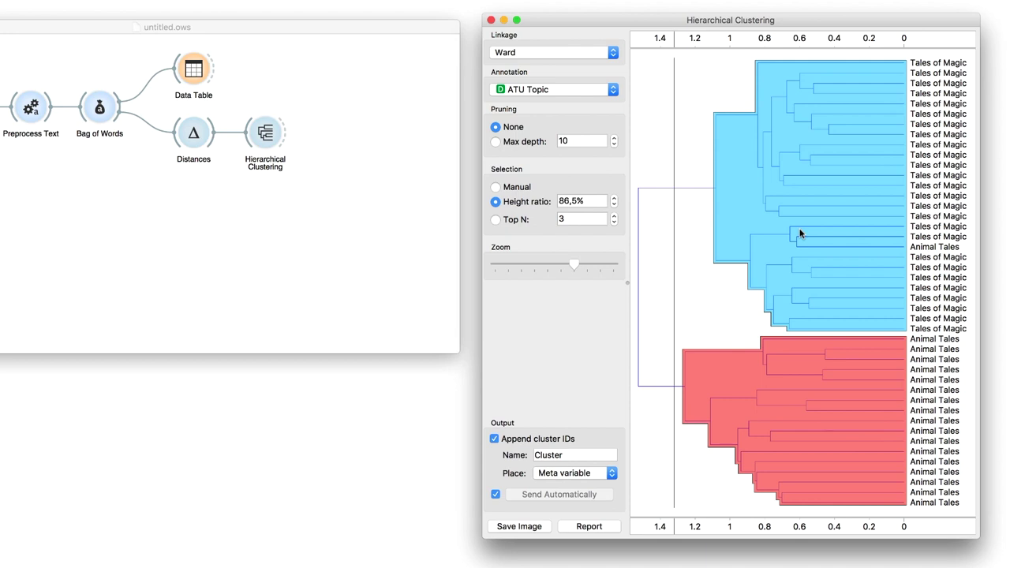
# Step: Select a small three-tale cluster and connect a Corpus Viewer to Hierarchical Clustering
pyautogui.click(799, 233)
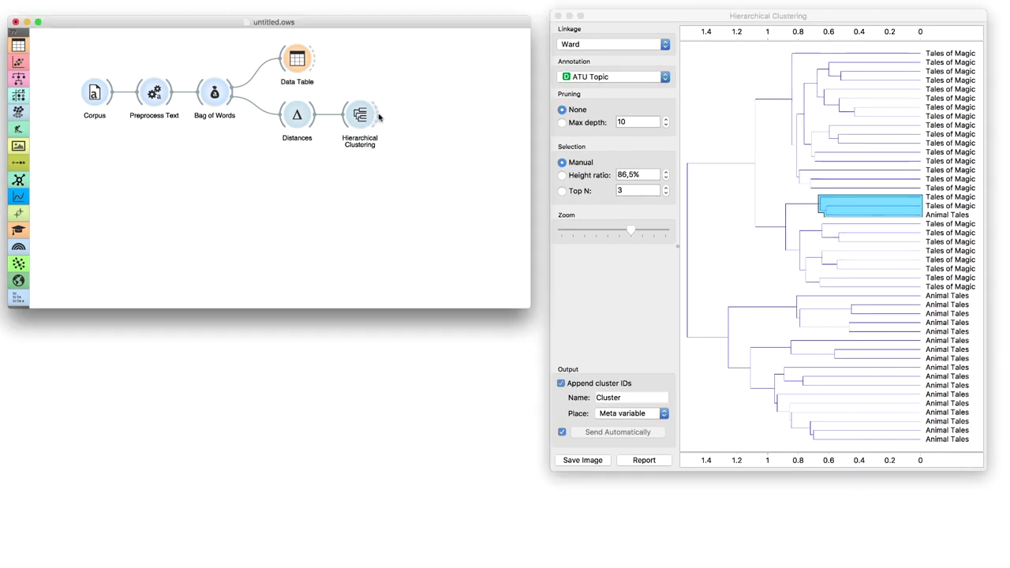
pyautogui.moveTo(378, 109); pyautogui.dragTo(420, 116)
pyautogui.write('corpus')
pyautogui.press('Return')
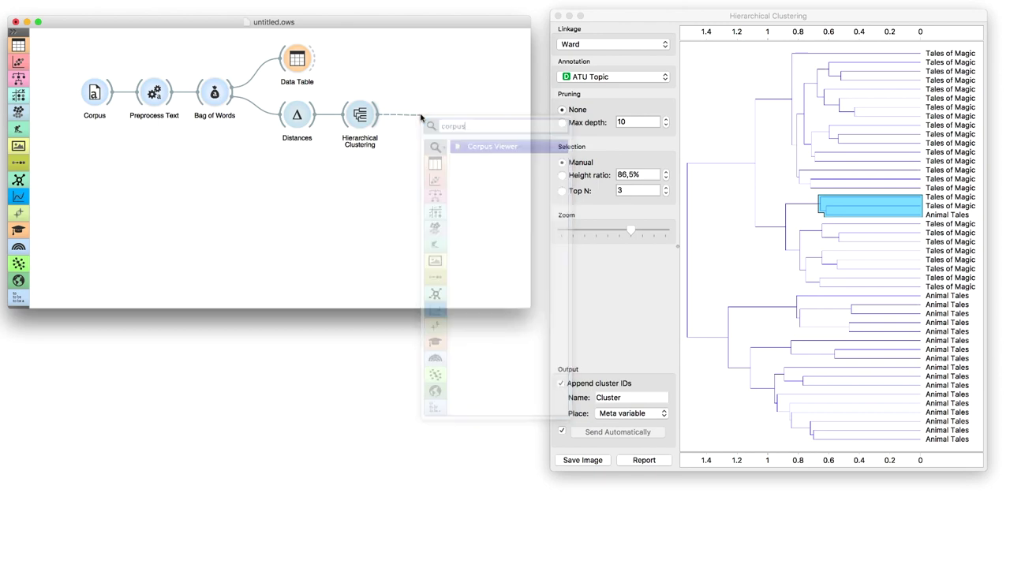
# Step: Read Little Red Riding Hood, Snow White and The Wolf and the Seven Young Kids in Corpus Viewer
pyautogui.doubleClick(440, 116)
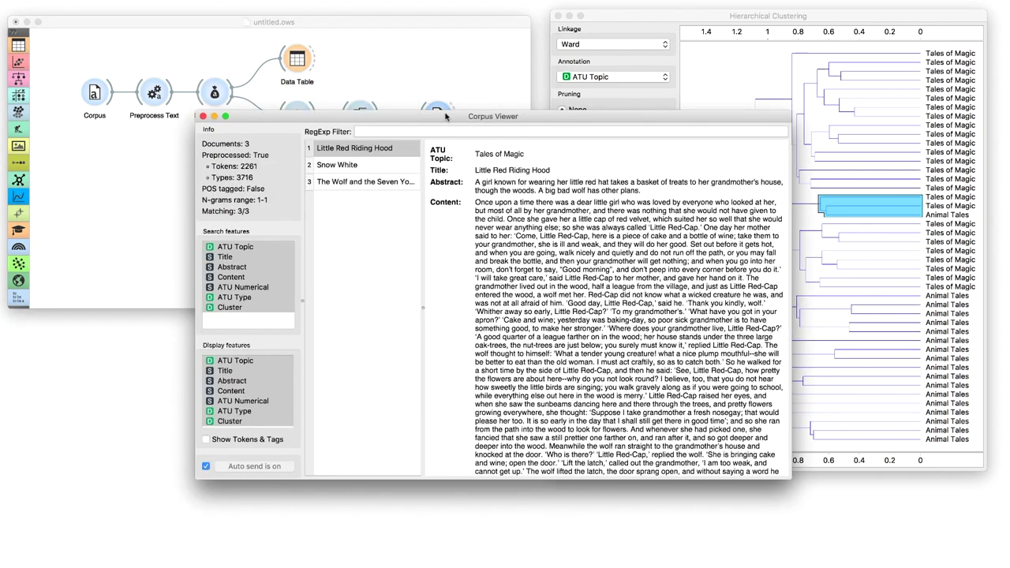
pyautogui.moveTo(442, 119); pyautogui.dragTo(330, 166)
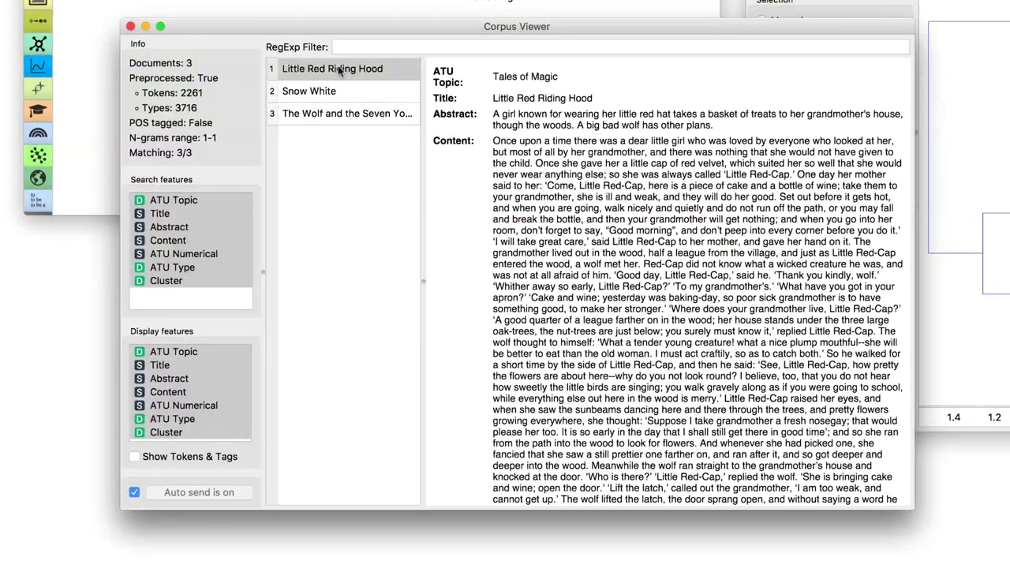
pyautogui.click(290, 131)
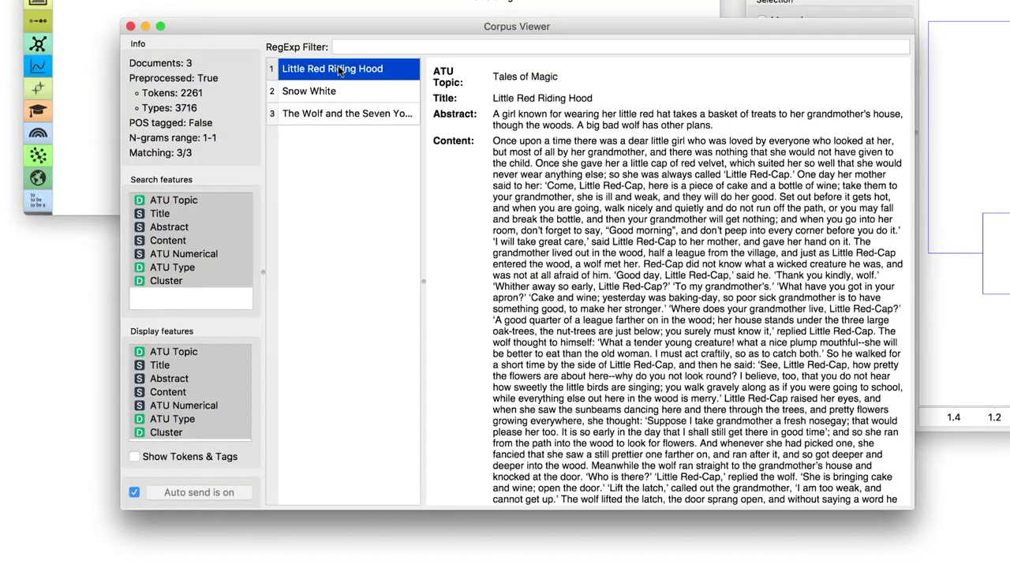
pyautogui.click(340, 92)
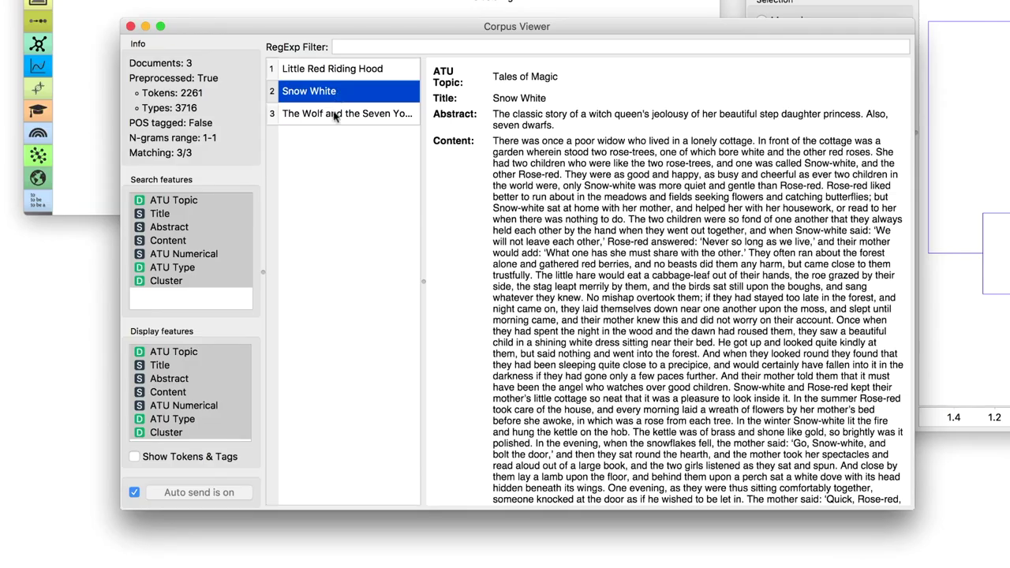
pyautogui.click(334, 115)
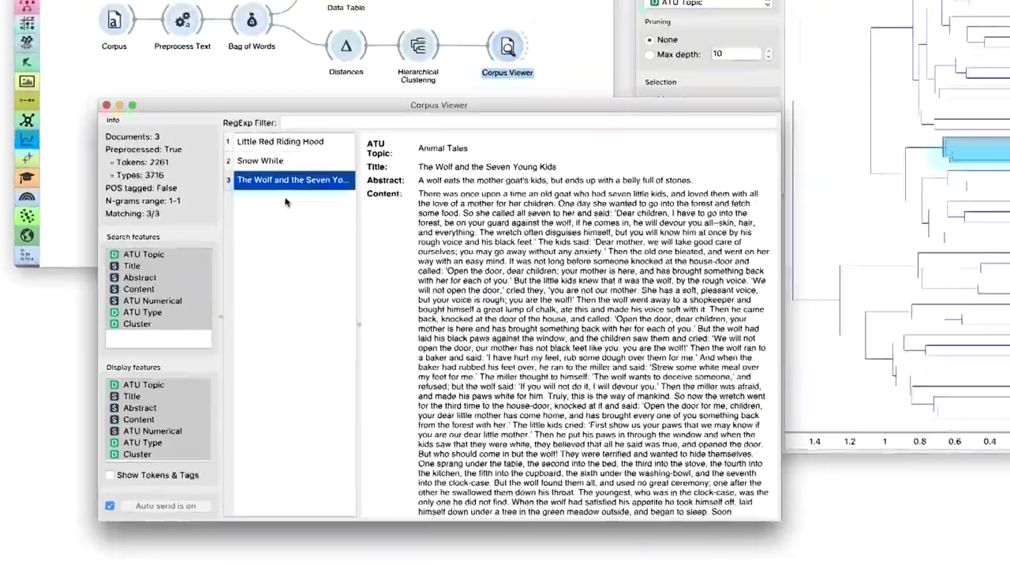